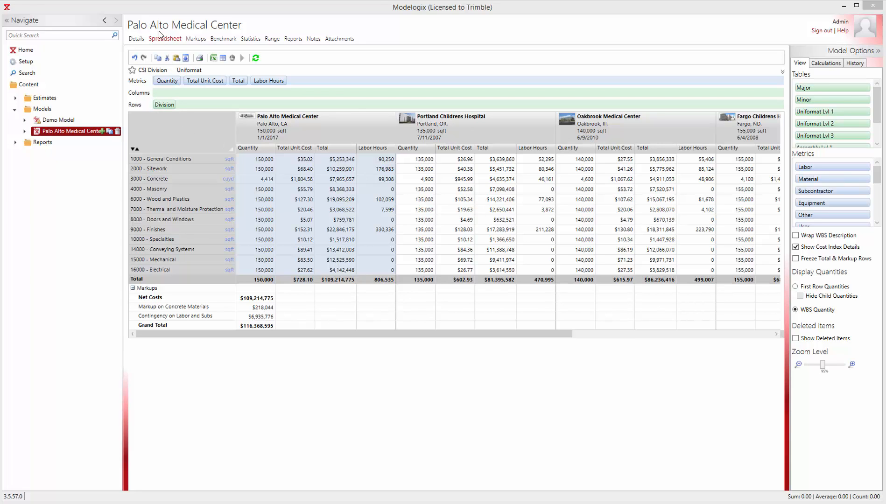
Step: Remove the Labor Hours metric from the Palo Alto Medical Center spreadsheet and switch it to the Uniformat view
left_click_drag(285, 332, 266, 349)
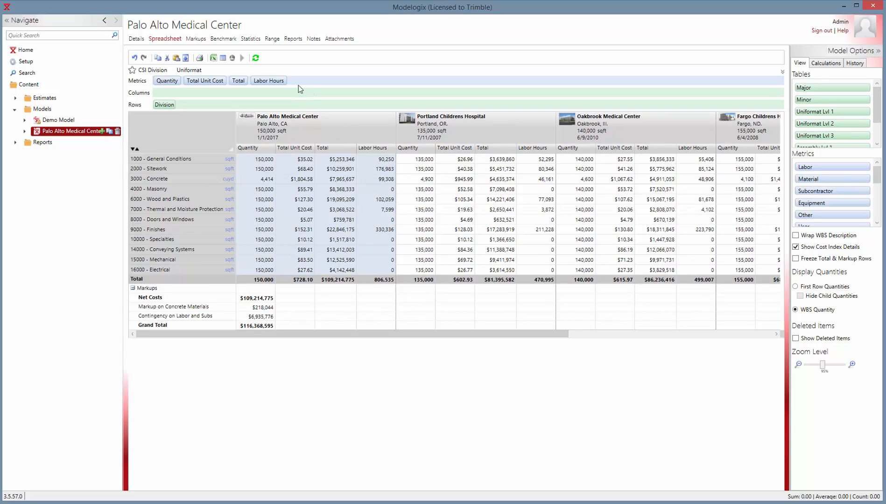
left_click_drag(287, 80, 326, 67)
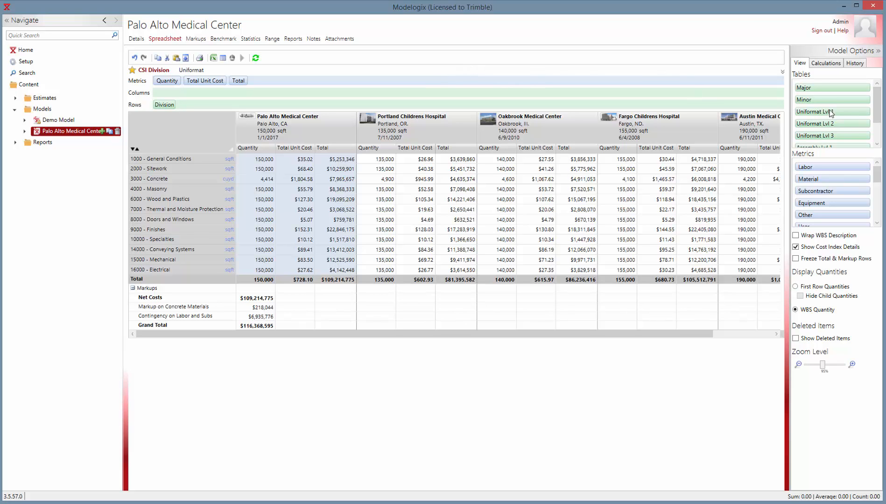
left_click(190, 70)
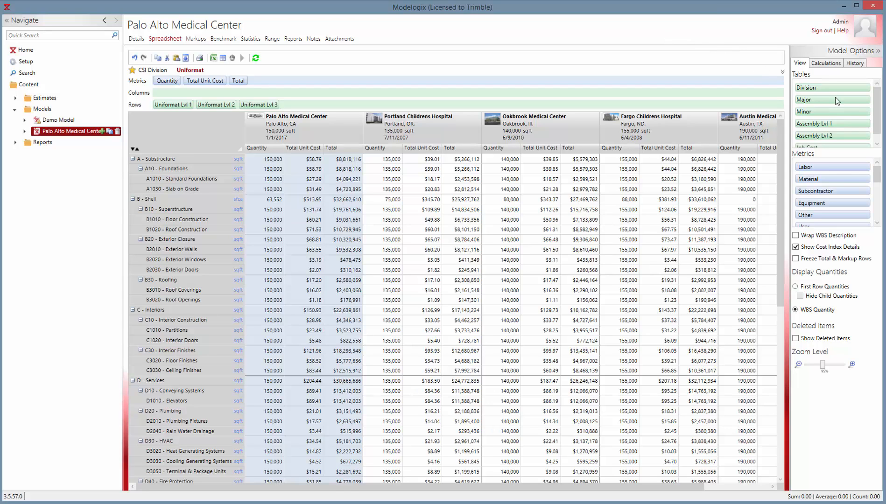
Step: Organize the spreadsheet rows by Job Cost only, adding that table and removing Uniformat Lvl 1, Lvl 2 and Lvl 3
scroll(875, 116, "down", 1)
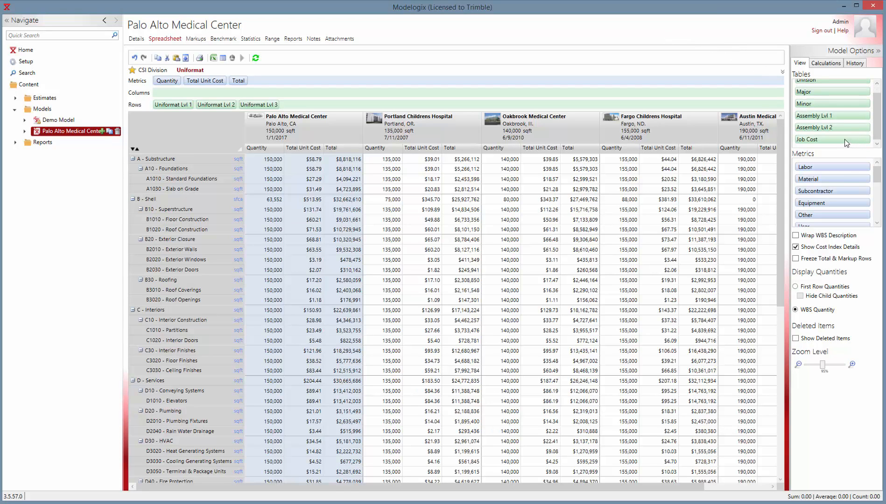
left_click_drag(845, 139, 159, 109)
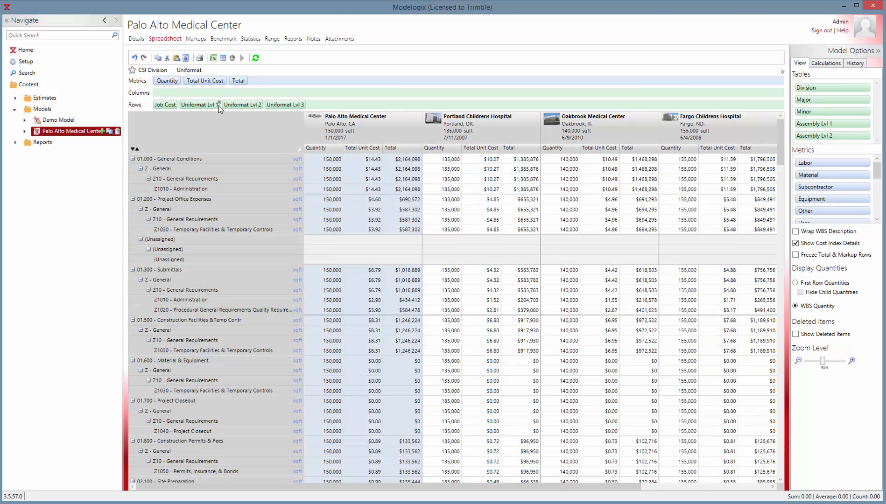
left_click(218, 103)
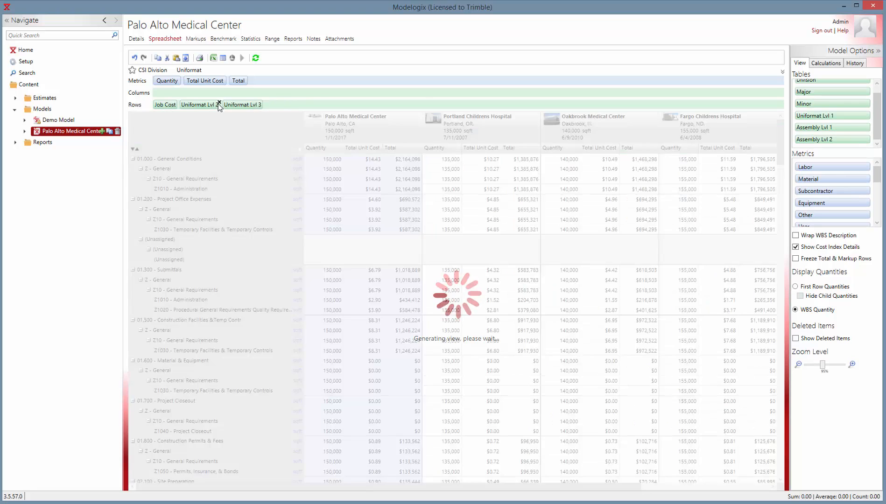
left_click(218, 104)
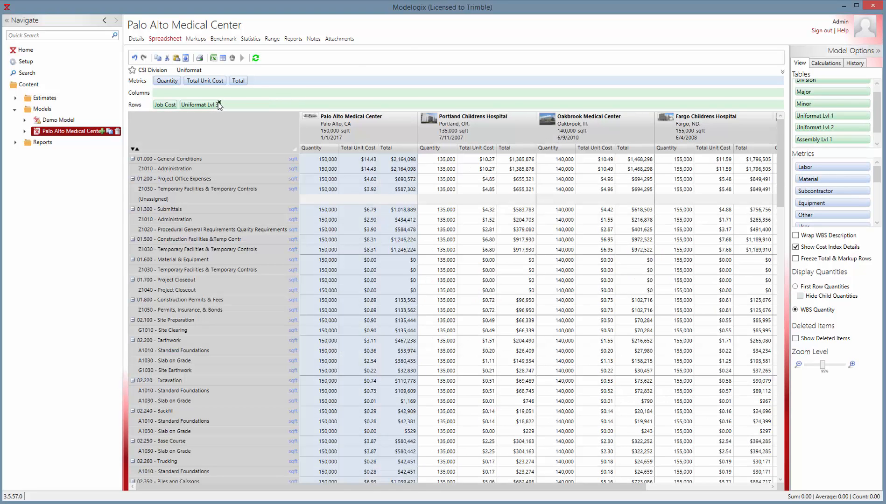
left_click(218, 103)
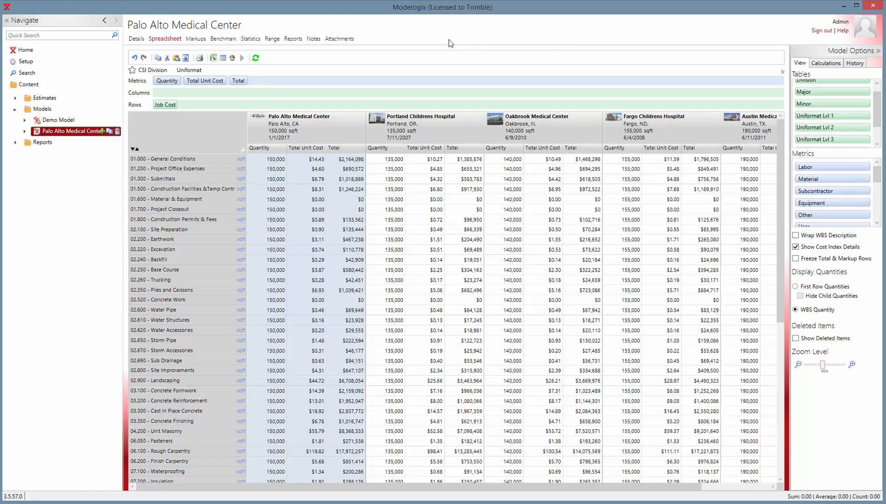
Step: Examine the codes and names in the WBS tables in Setup, including Division, Major, Minor, Uniformat, Assembly and Job Cost
left_click(24, 61)
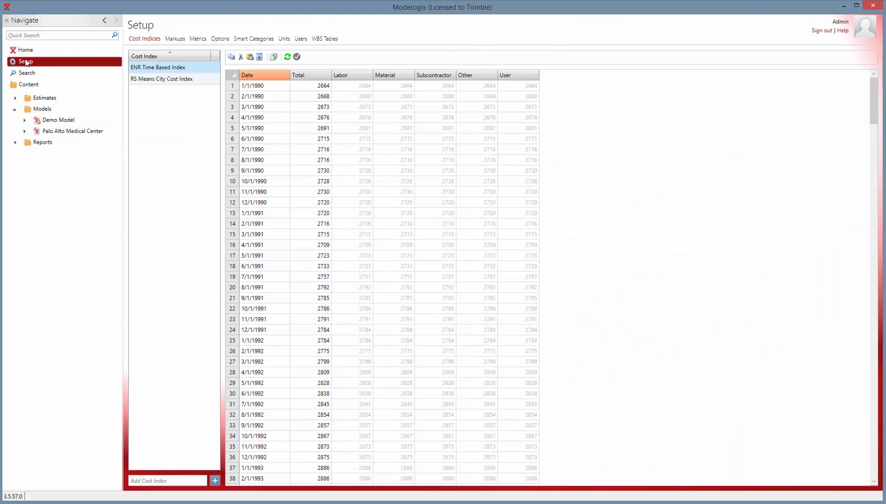
left_click(332, 39)
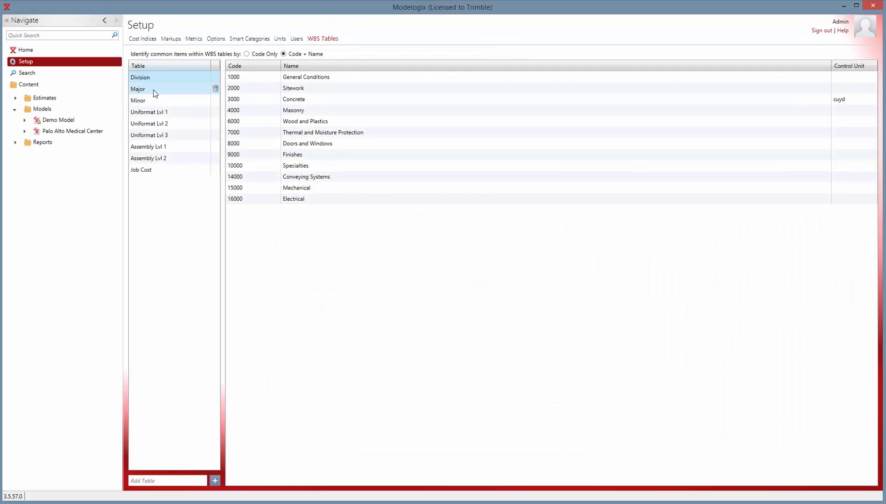
left_click(154, 92)
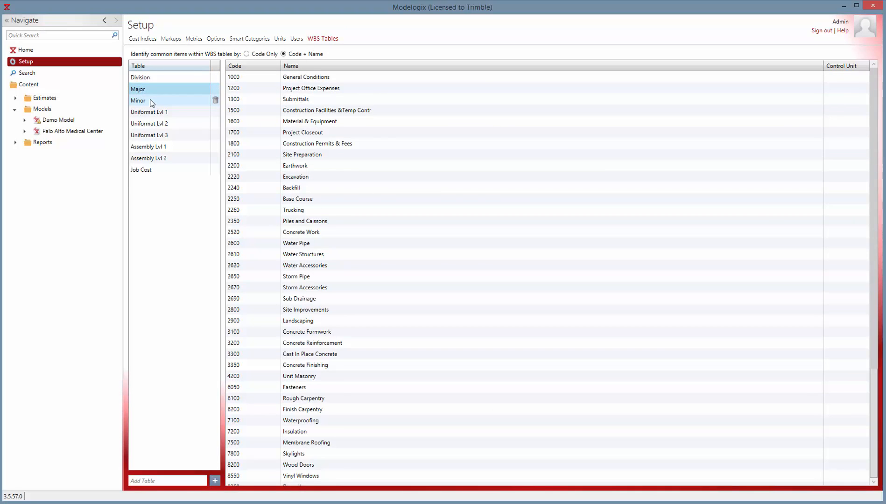
left_click(151, 102)
left_click(151, 112)
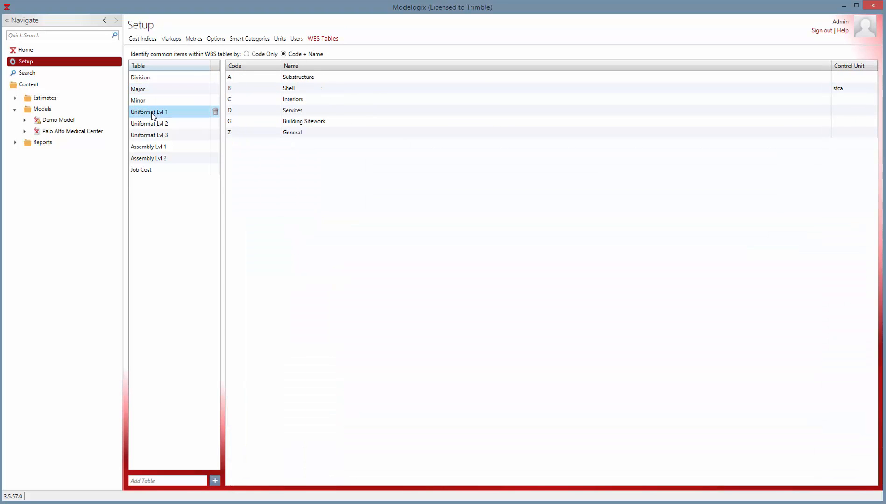
left_click(156, 170)
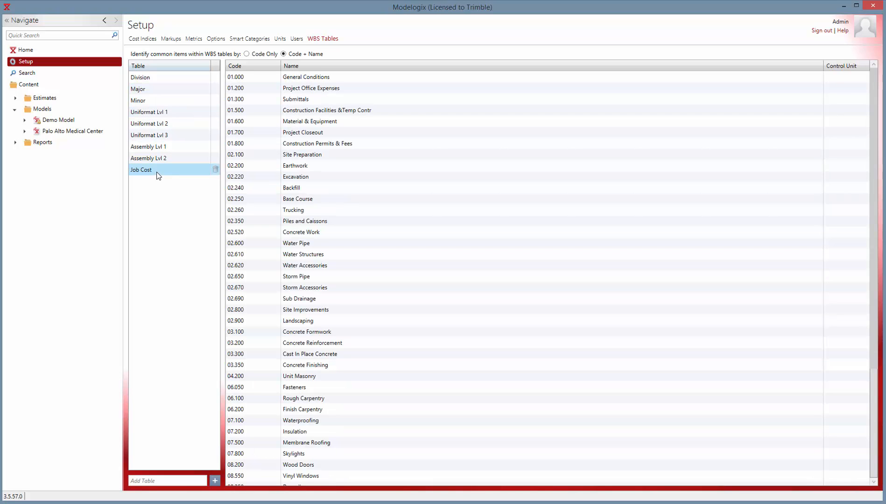
left_click(150, 147)
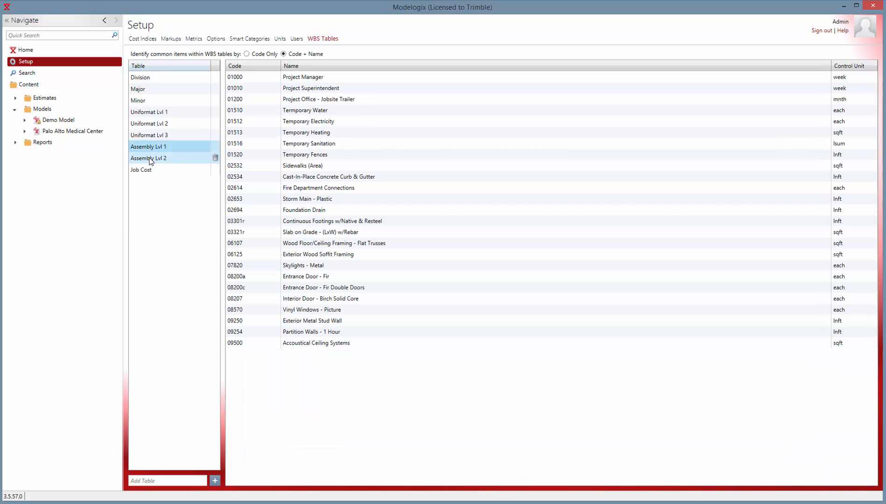
left_click(149, 155)
left_click(150, 79)
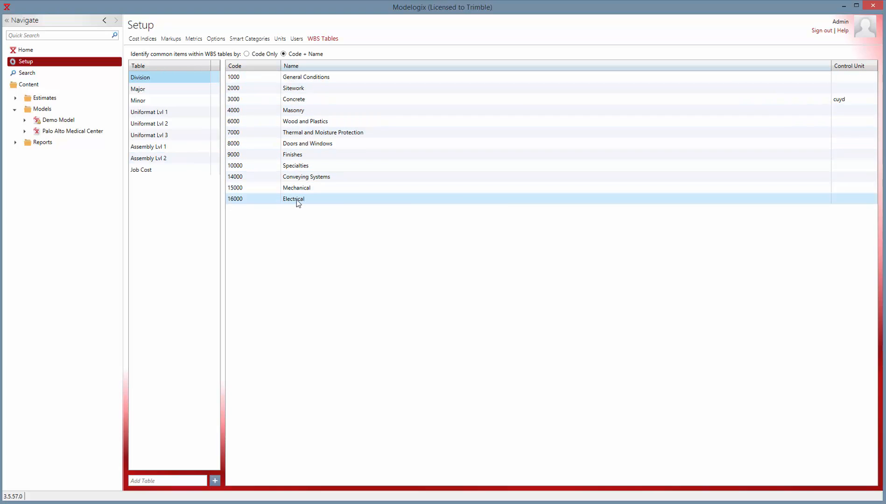
left_click(158, 90)
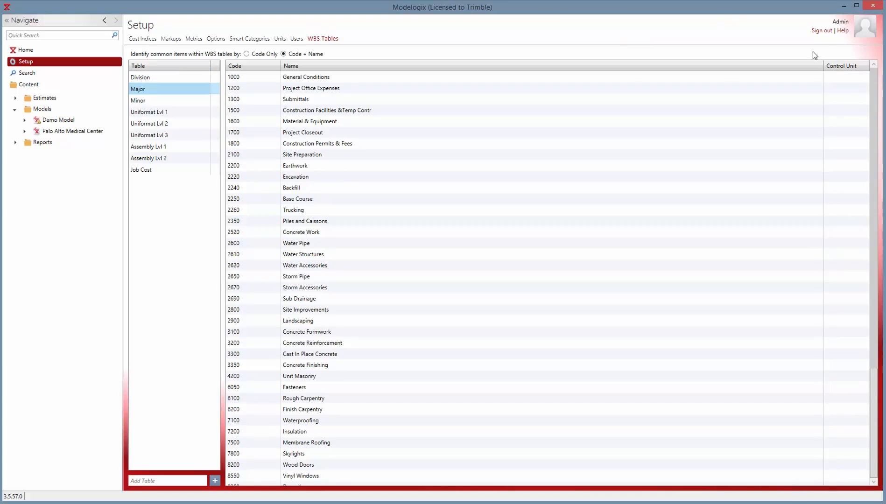
Step: Sign out of the current database, connect to MX_NewTestDb and sign in with the prefilled credentials
left_click(822, 31)
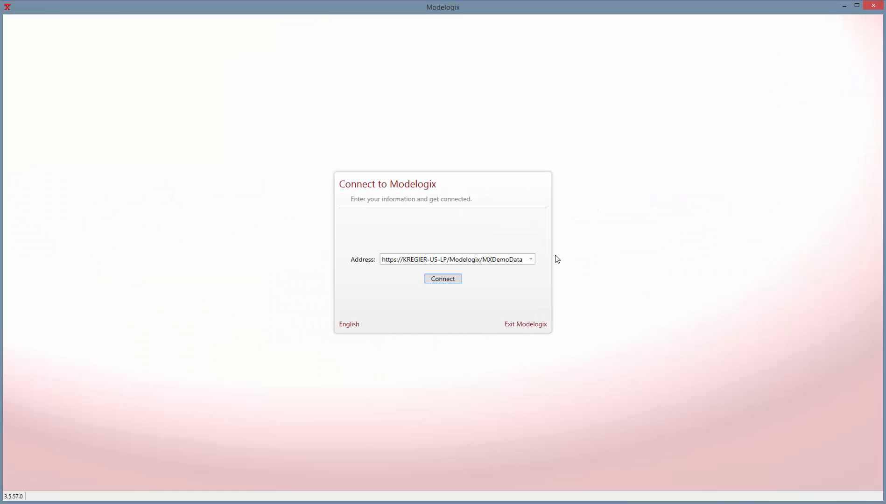
left_click(532, 260)
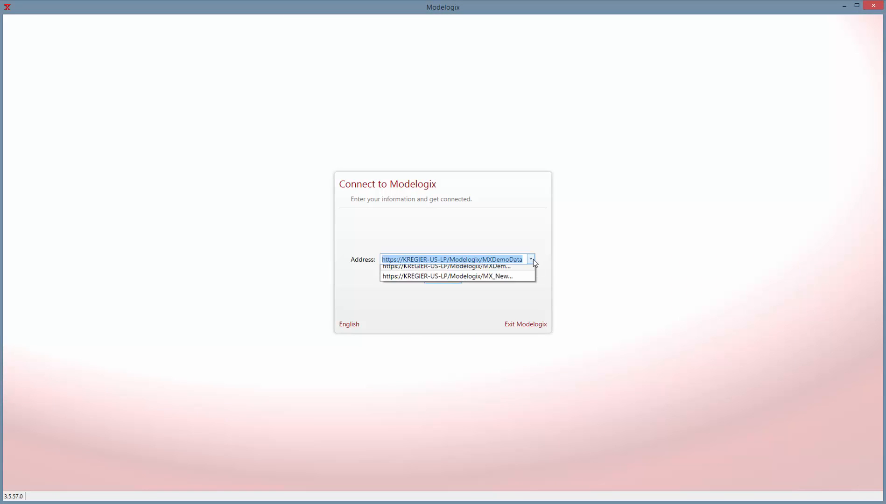
left_click(501, 282)
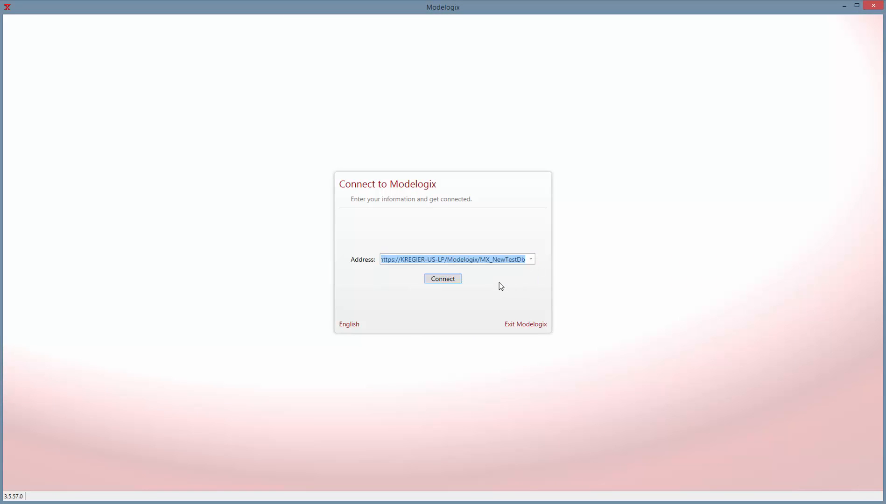
left_click(445, 279)
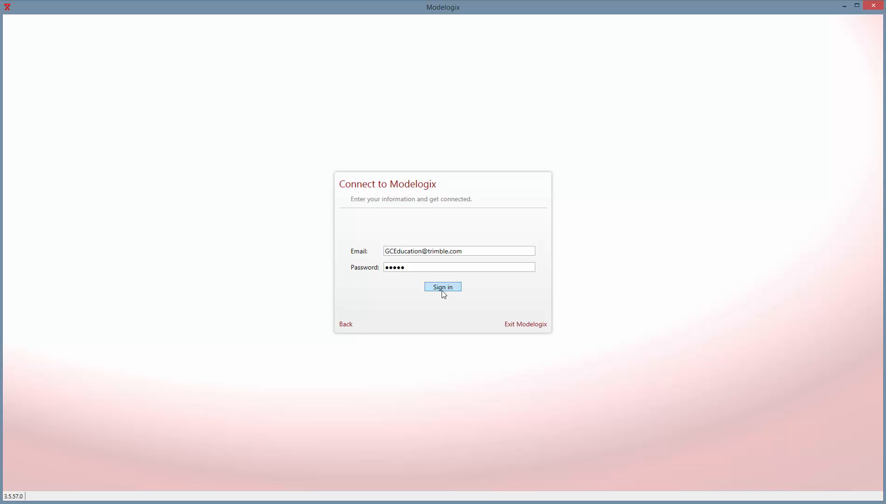
left_click(443, 287)
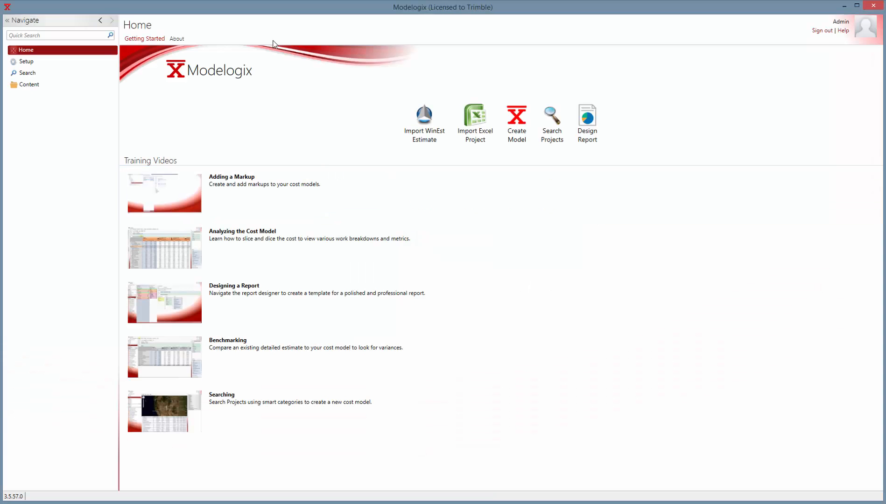
Step: Add WBS tables named Division and Minor in the new database's setup
left_click(37, 63)
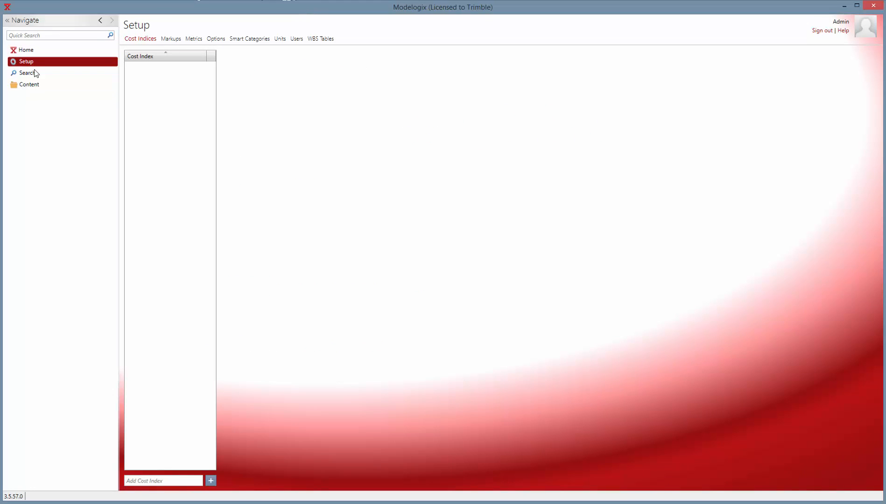
left_click(318, 39)
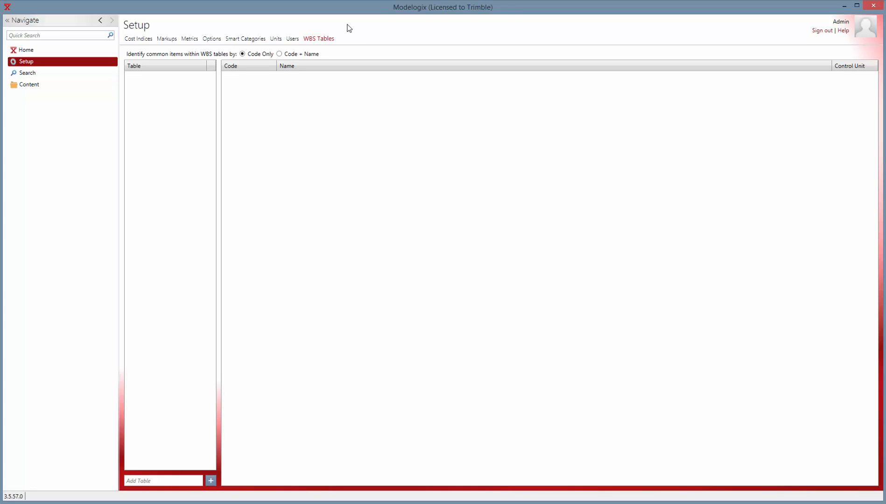
left_click(166, 480)
type("Division")
key("Return")
left_click(166, 480)
type("Minor")
key("Return")
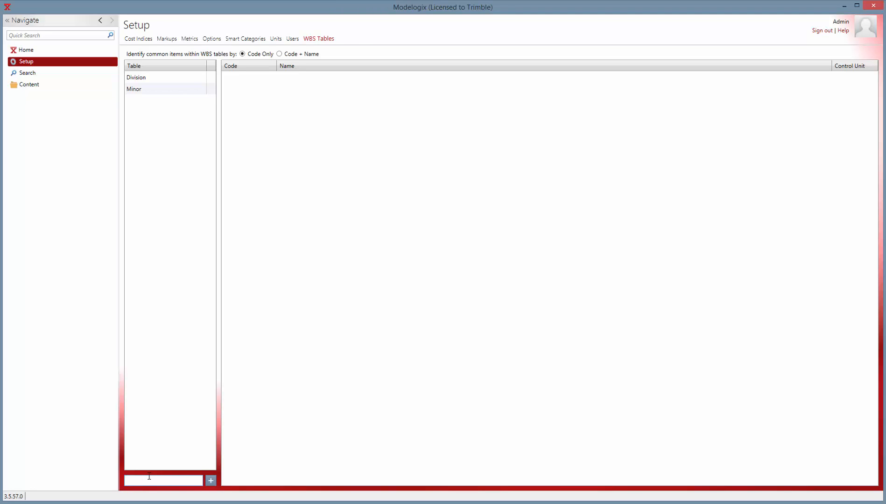
type("Minor")
key("Return")
Step: Return to the home page, sign out and sign back in to the MXDemoData database
left_click(31, 52)
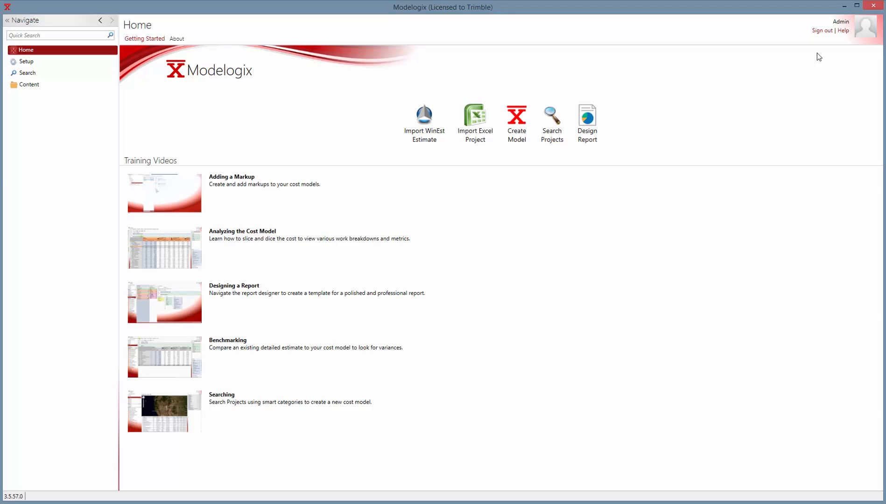
left_click(822, 31)
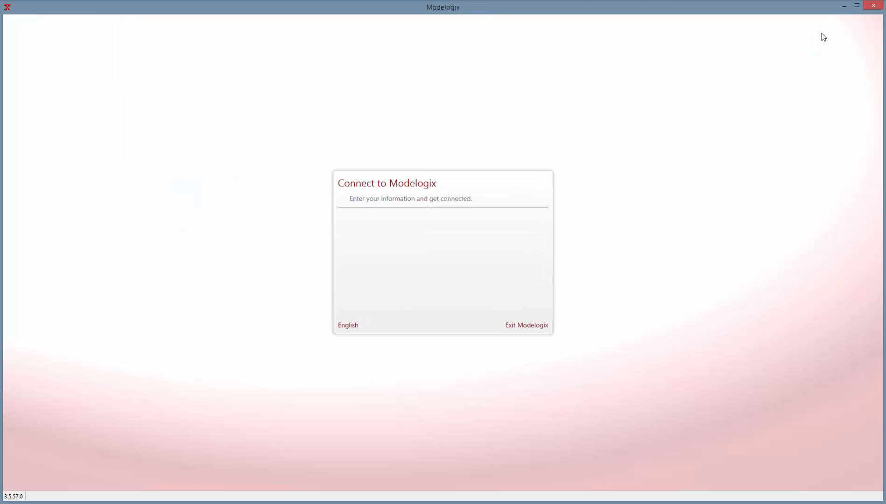
left_click(532, 258)
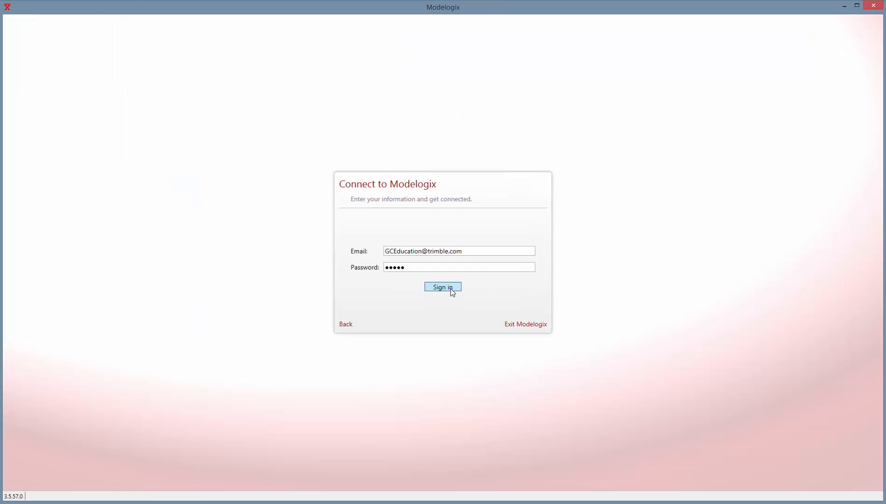
left_click(451, 288)
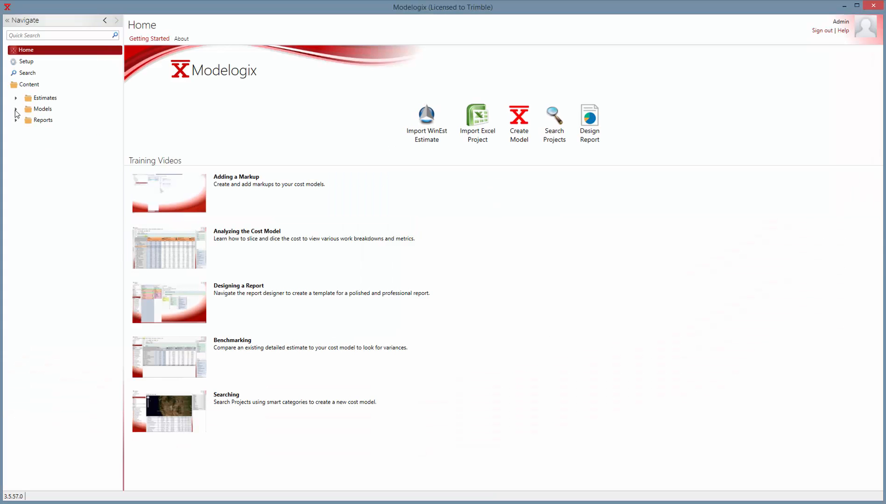
Step: Open the spreadsheet of the Palo Alto Medical Center model
left_click(16, 110)
left_click(50, 132)
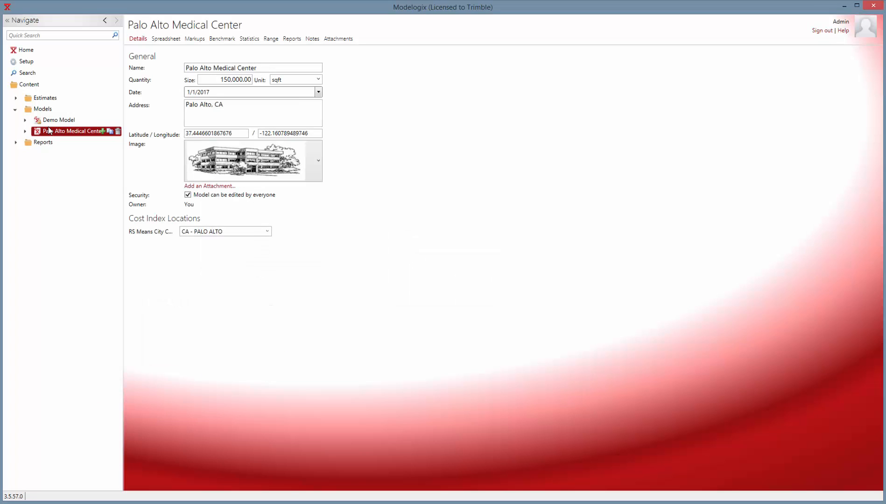
left_click(176, 39)
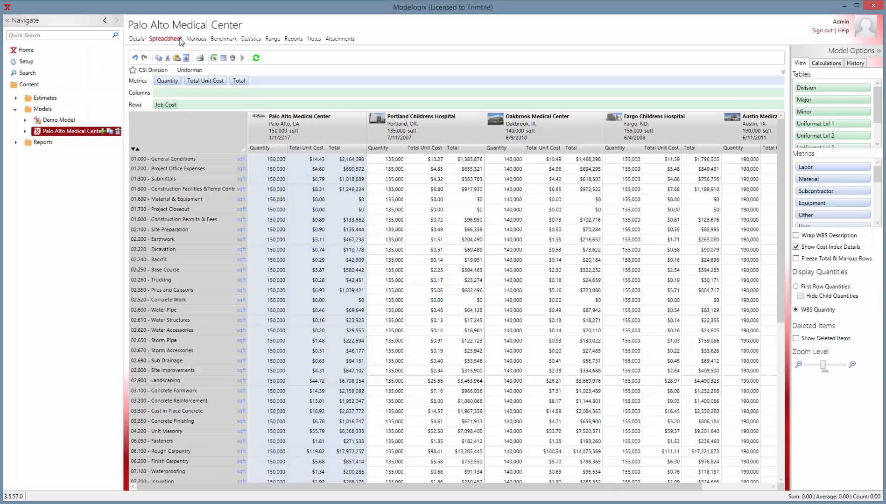